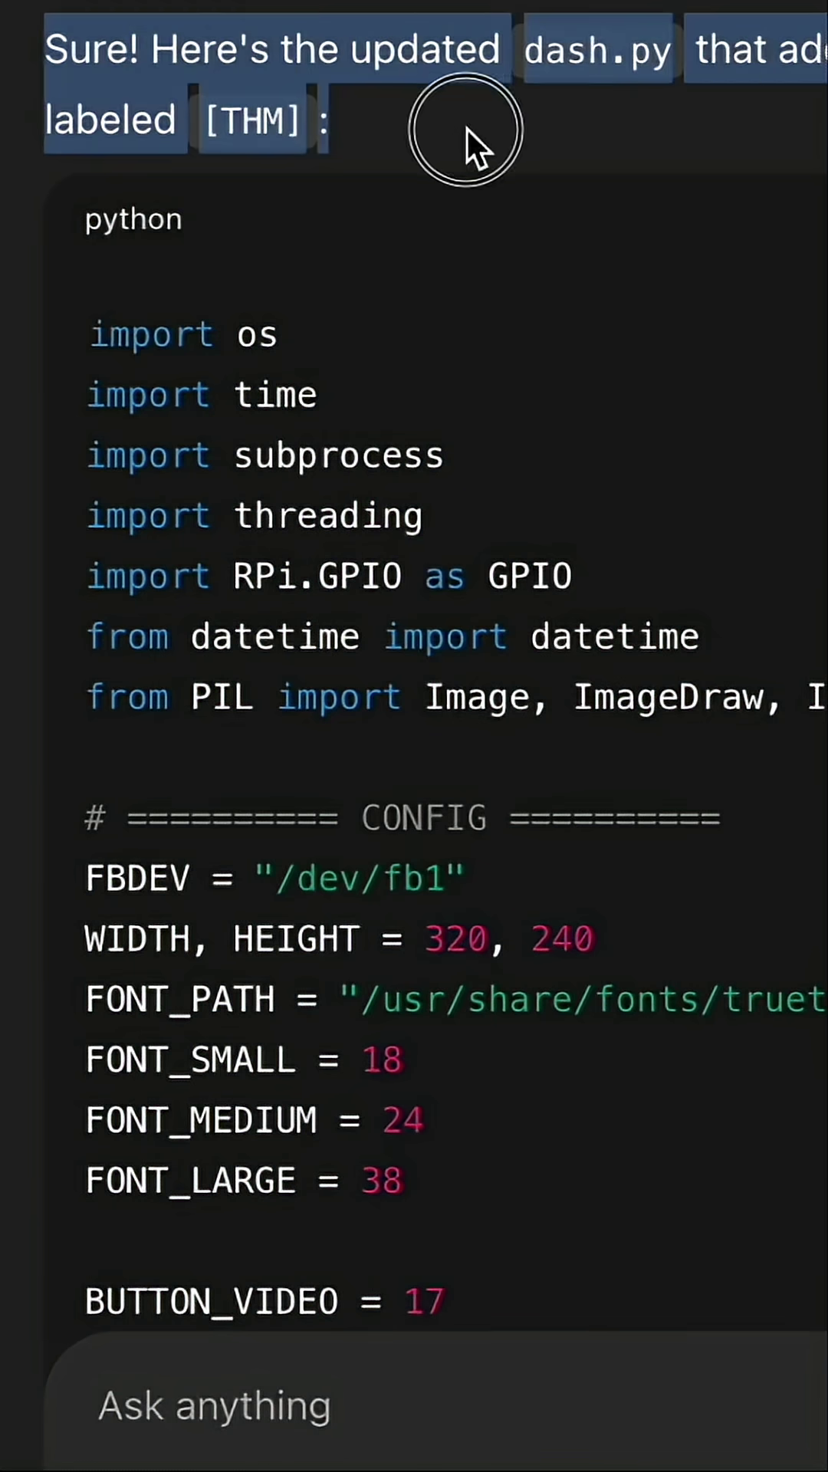
scroll(478, 323, "down", 2)
scroll(476, 323, "down", 2)
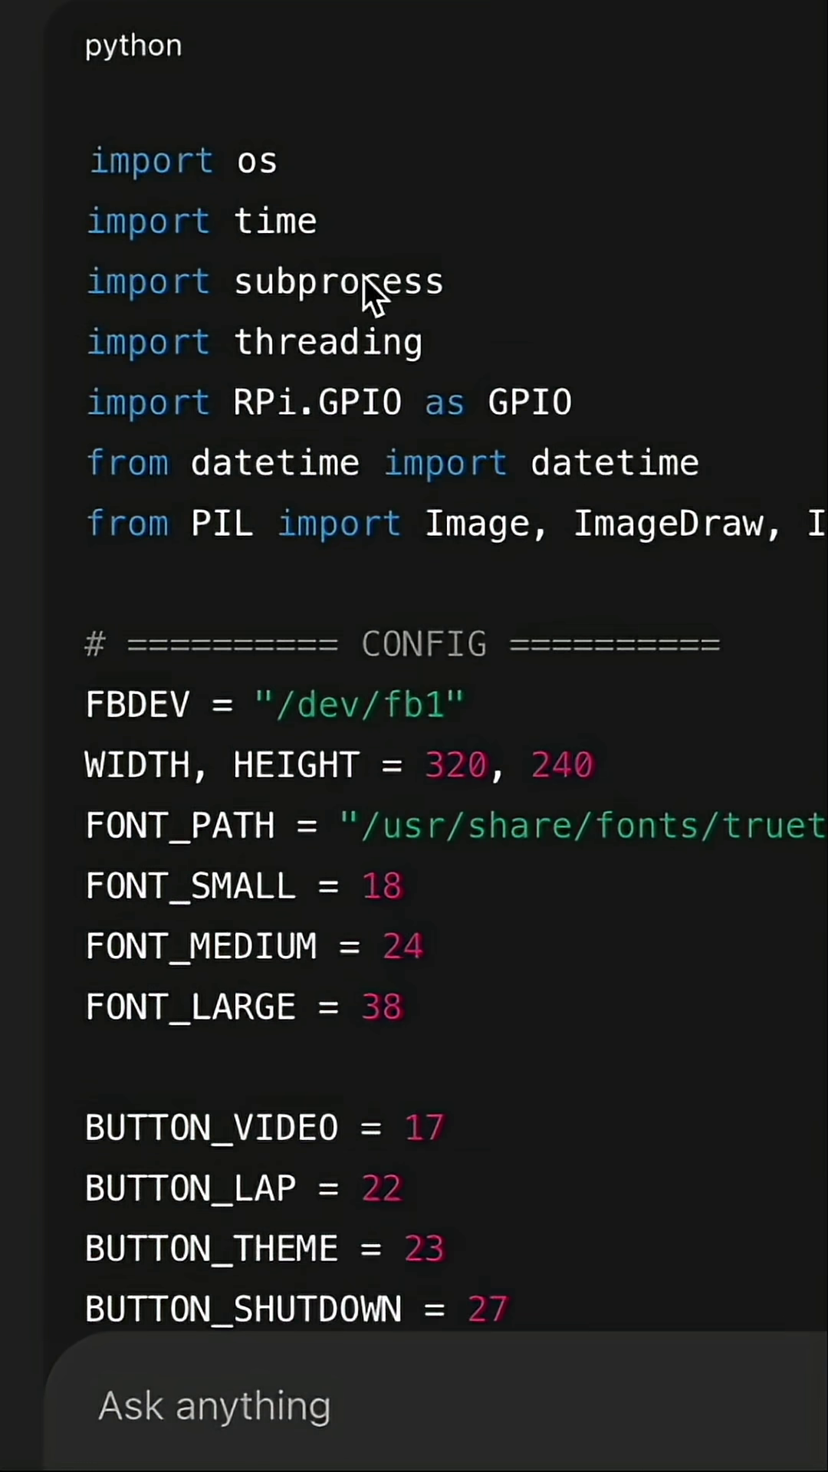
scroll(197, 202, "down", 3)
scroll(197, 203, "down", 3)
scroll(197, 203, "down", 3)
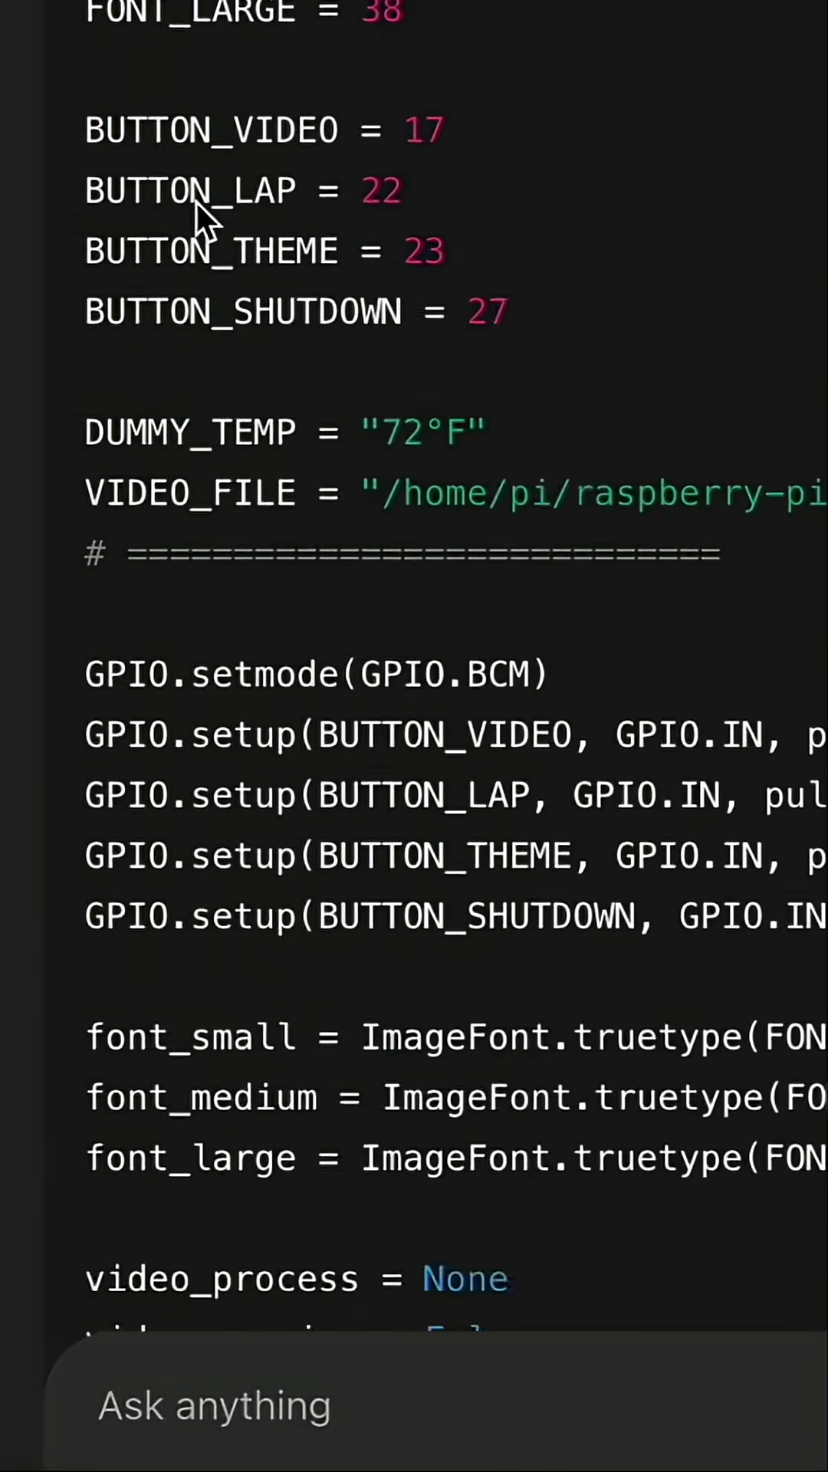
scroll(197, 202, "down", 5)
scroll(197, 203, "up", 2)
scroll(196, 203, "up", 1)
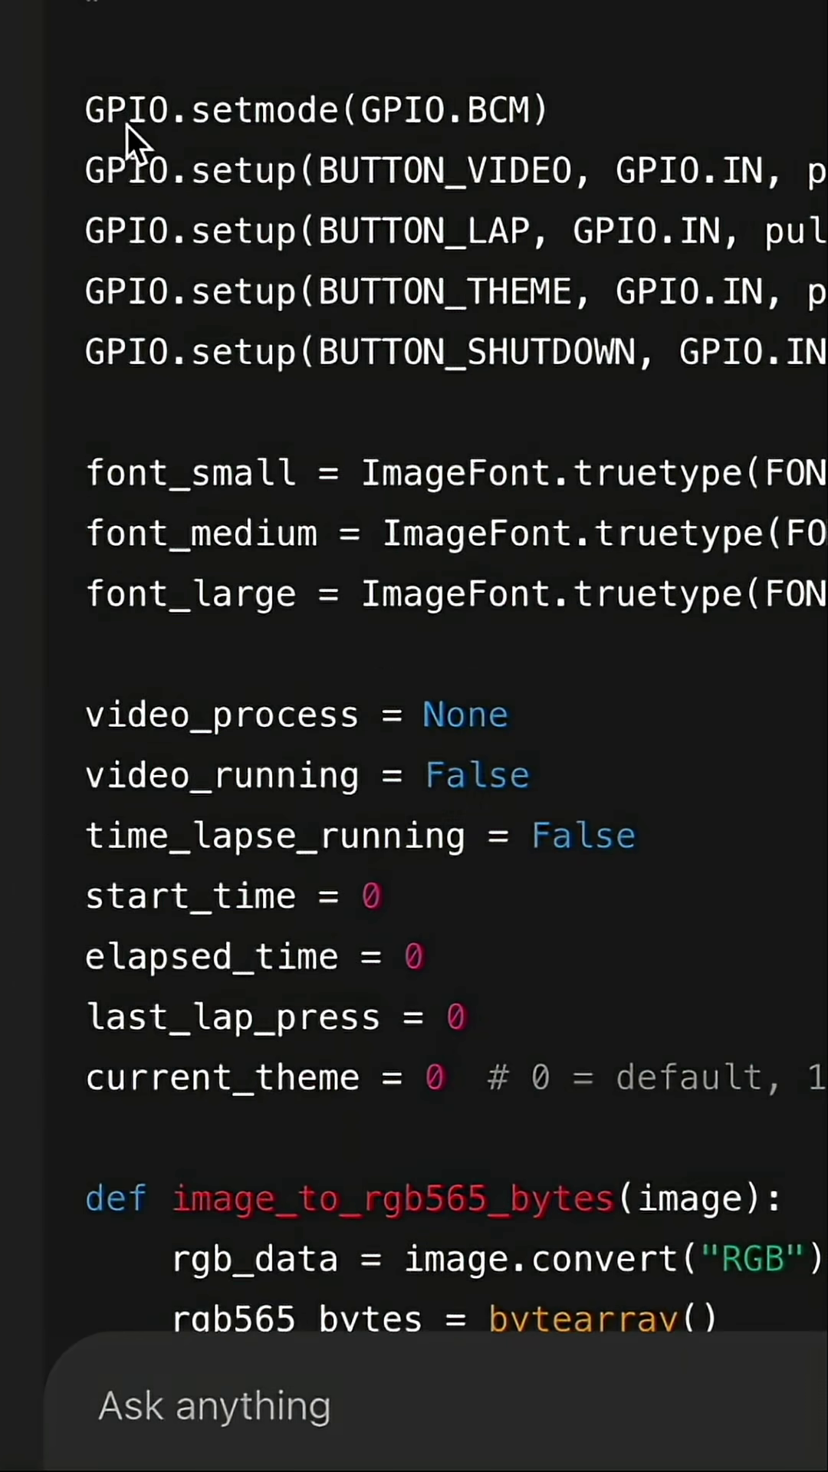
scroll(127, 125, "up", 2)
scroll(126, 126, "up", 1)
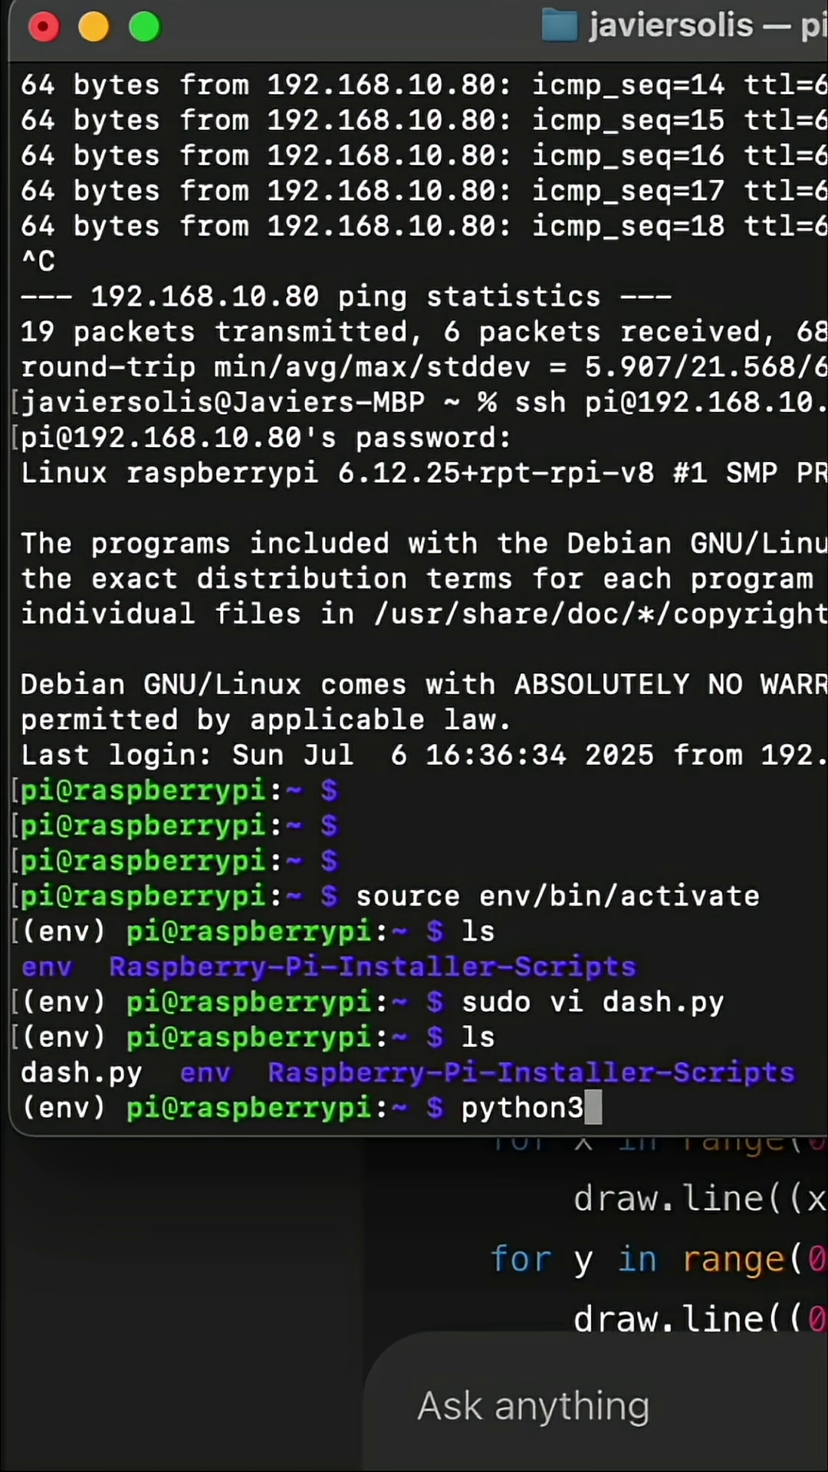
Step: Run dash.py on the Pi and select the resulting missing PIL module traceback
key("Return")
left_click_drag(758, 1072, 462, 932)
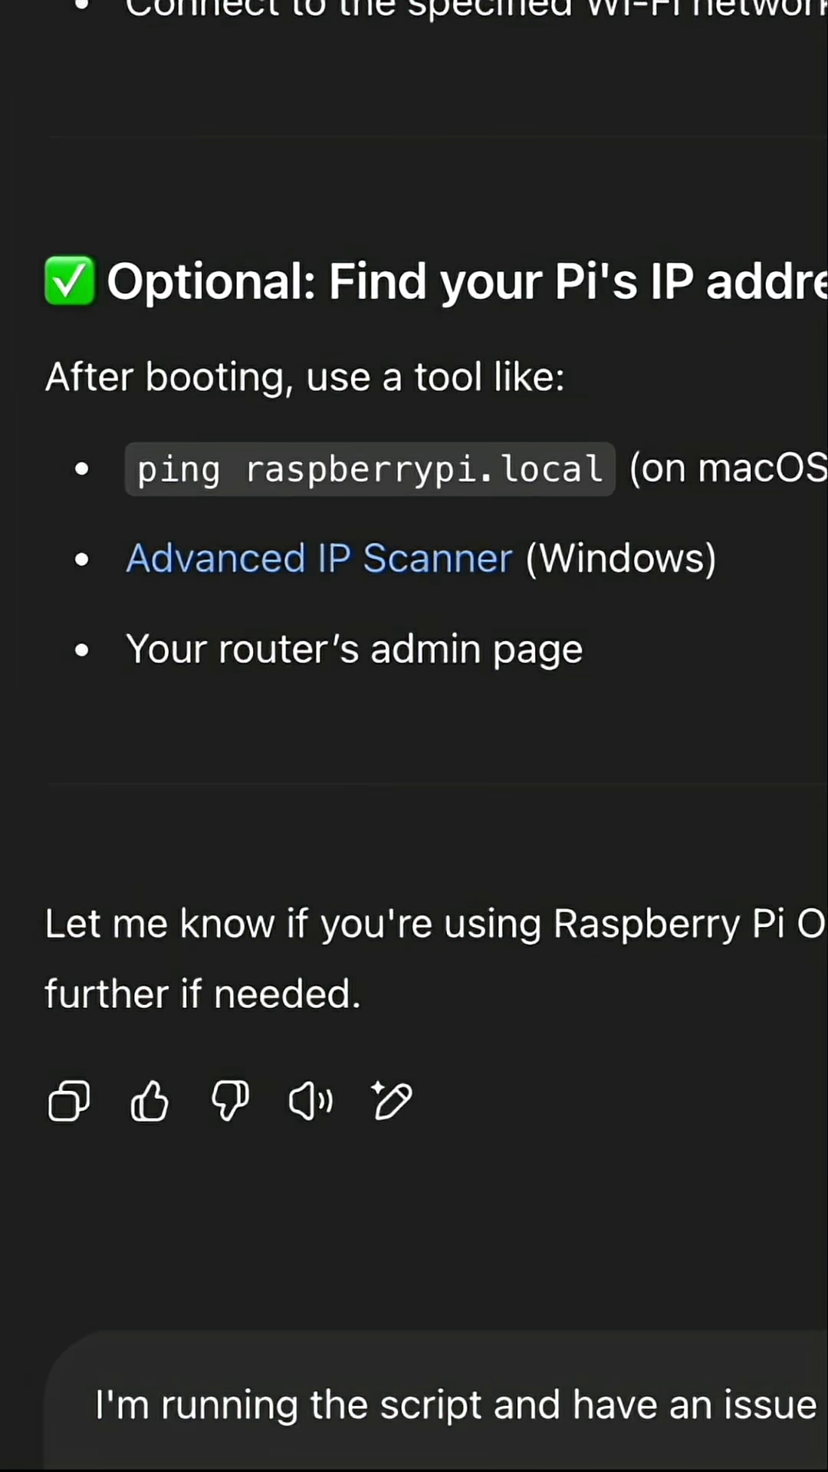
Step: Send the traceback to ChatGPT and copy the suggested 'pip install pillow' command
key("ctrl+v")
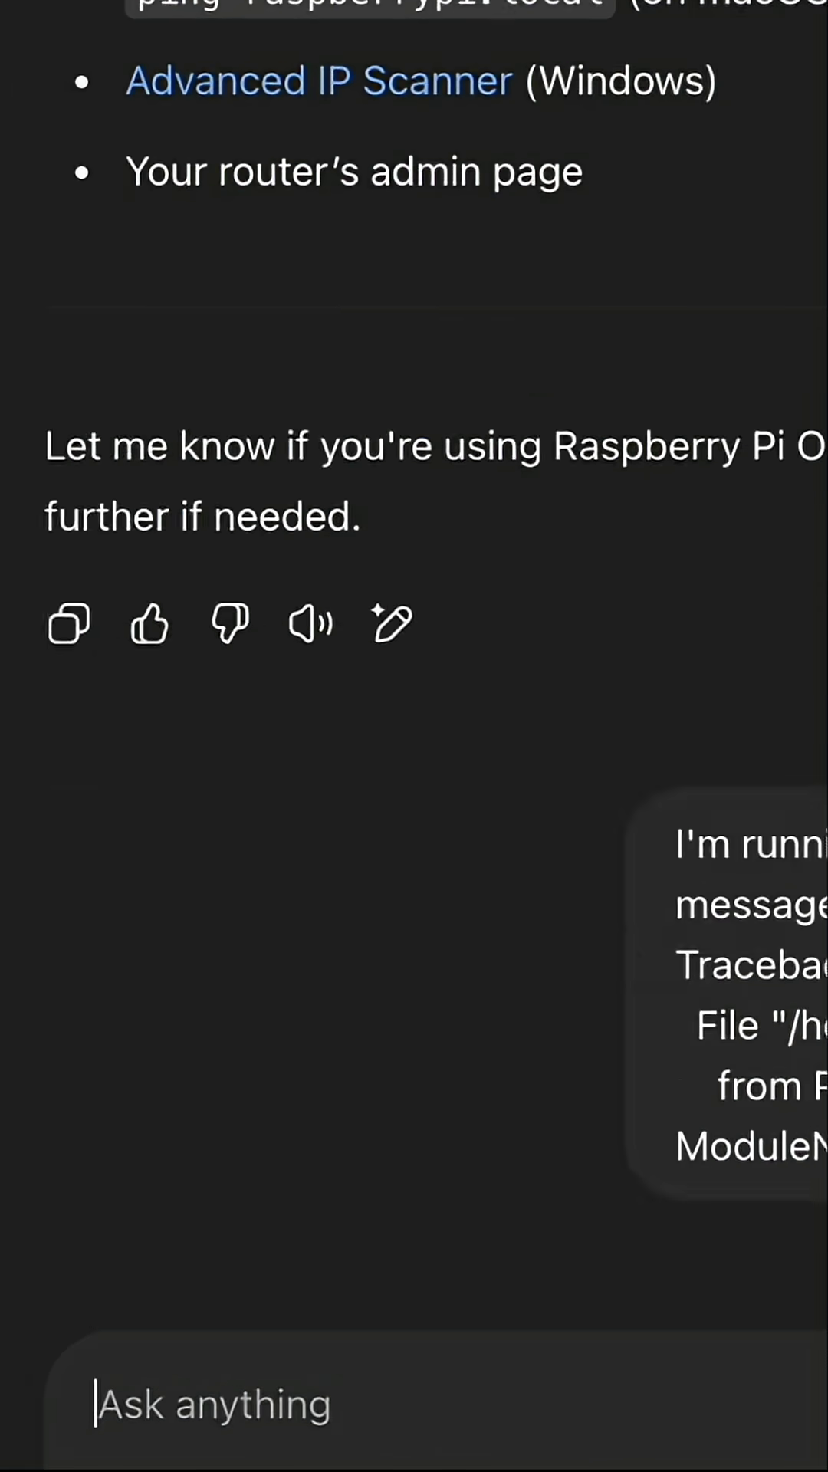
scroll(473, 1085, "down", 1)
scroll(473, 1086, "down", 1)
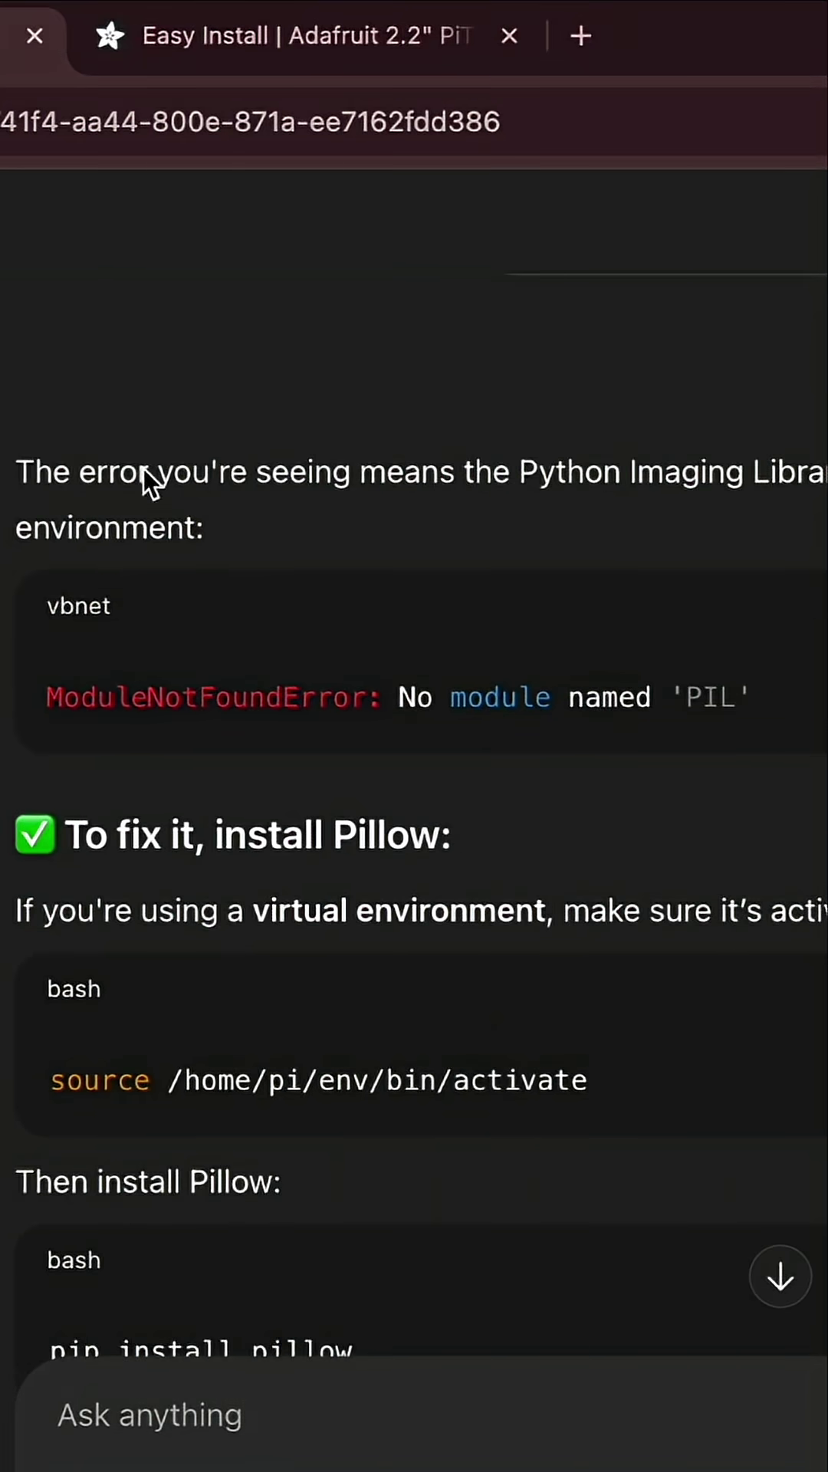
left_click_drag(18, 474, 218, 528)
scroll(321, 745, "down", 3)
scroll(320, 746, "down", 1)
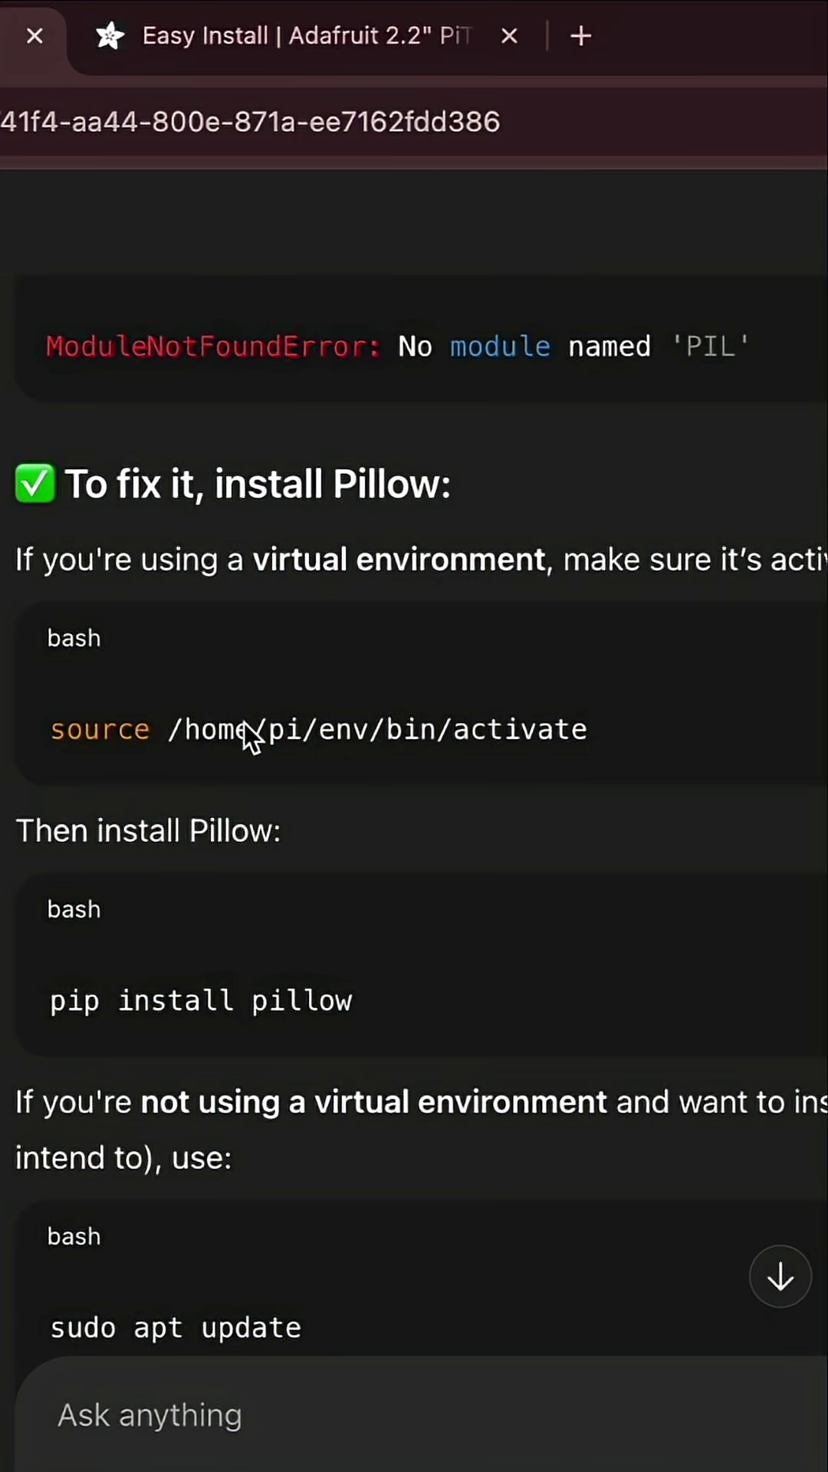
scroll(247, 999, "down", 2)
triple_click(291, 801)
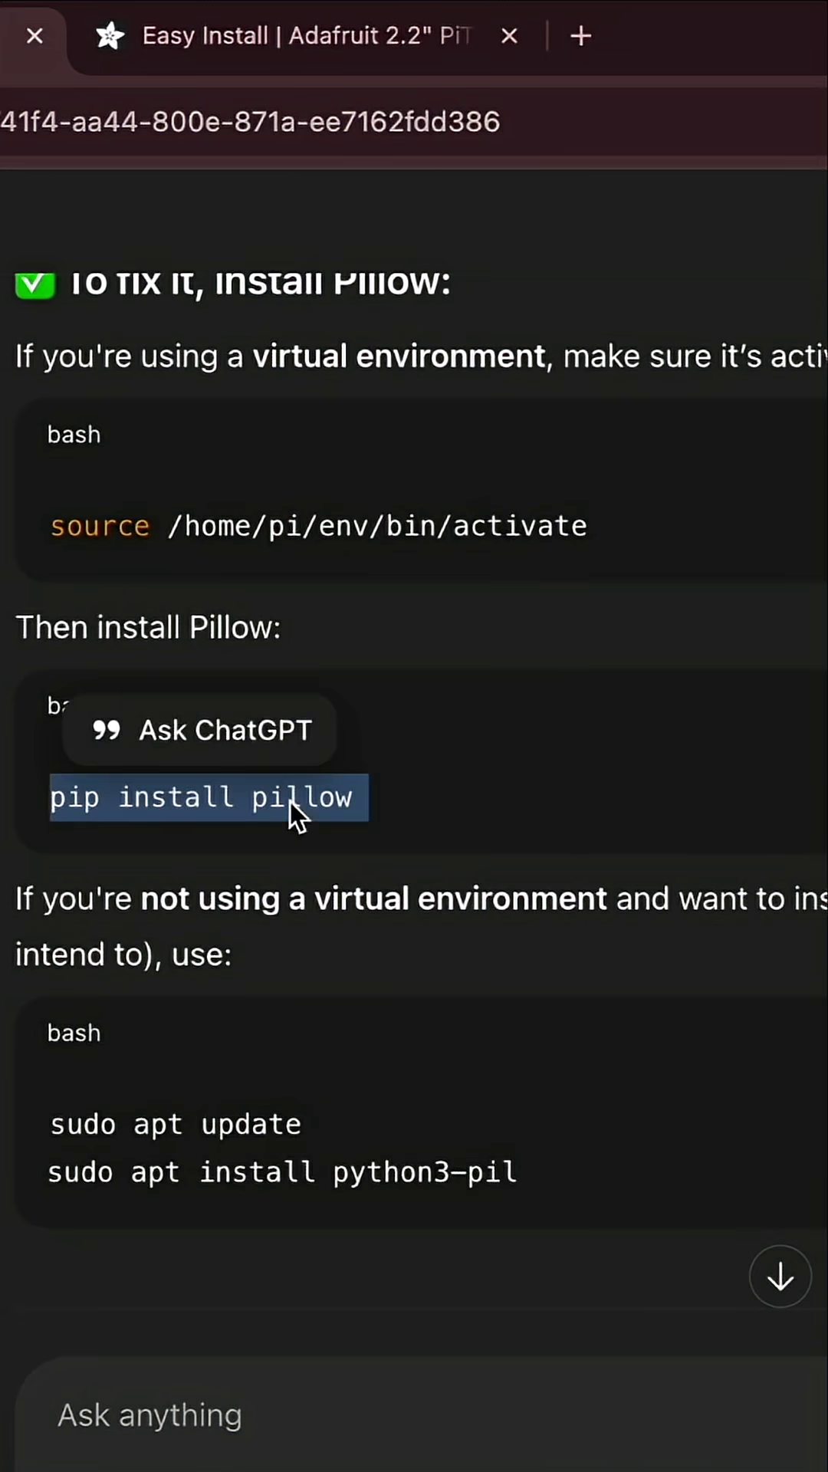
key("super+c")
Step: Run 'pip install pillow' in the Raspberry Pi terminal session
key("super+Tab")
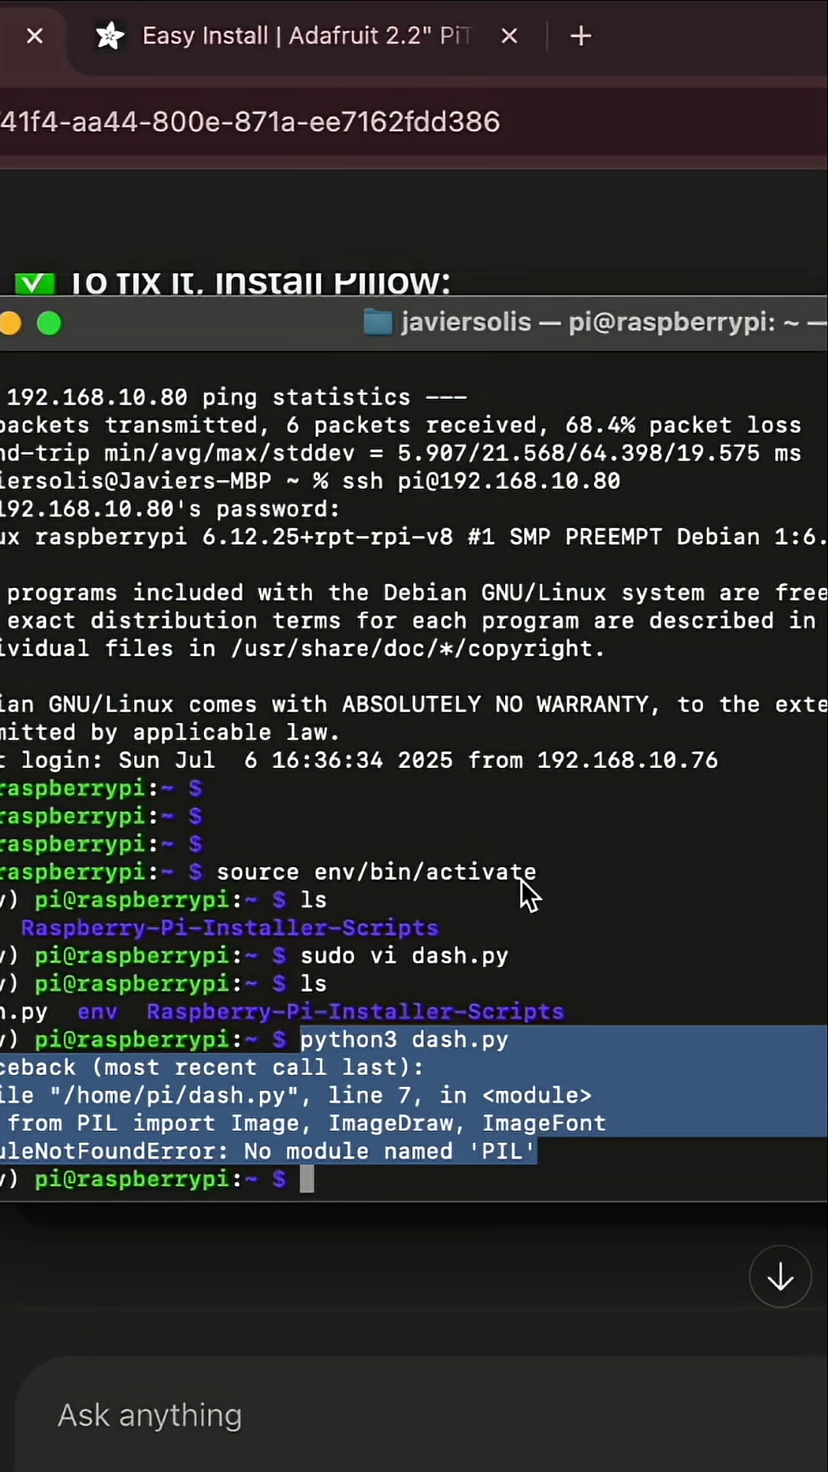
left_click(544, 913)
key("super+v")
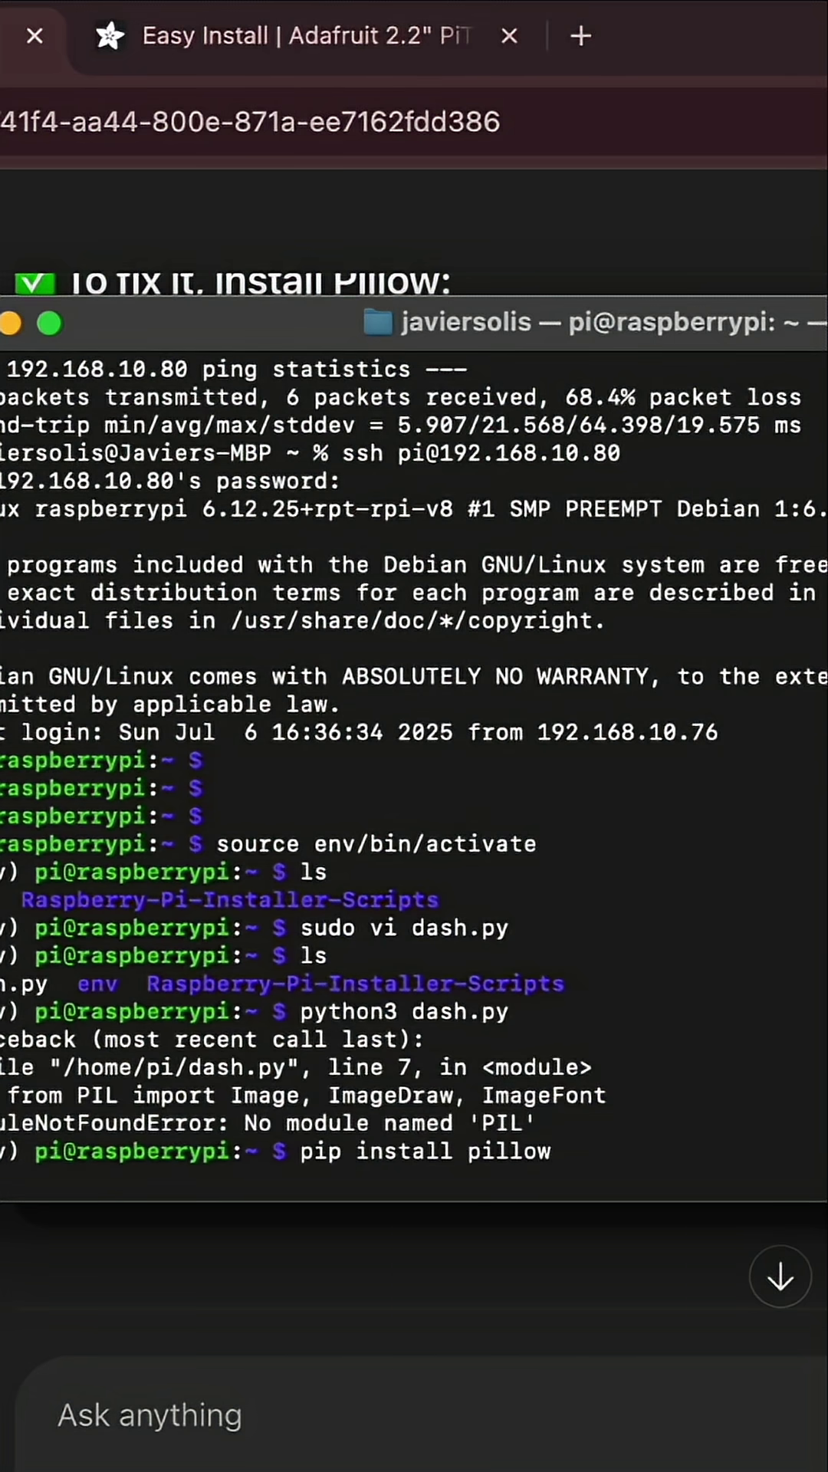
key("Return")
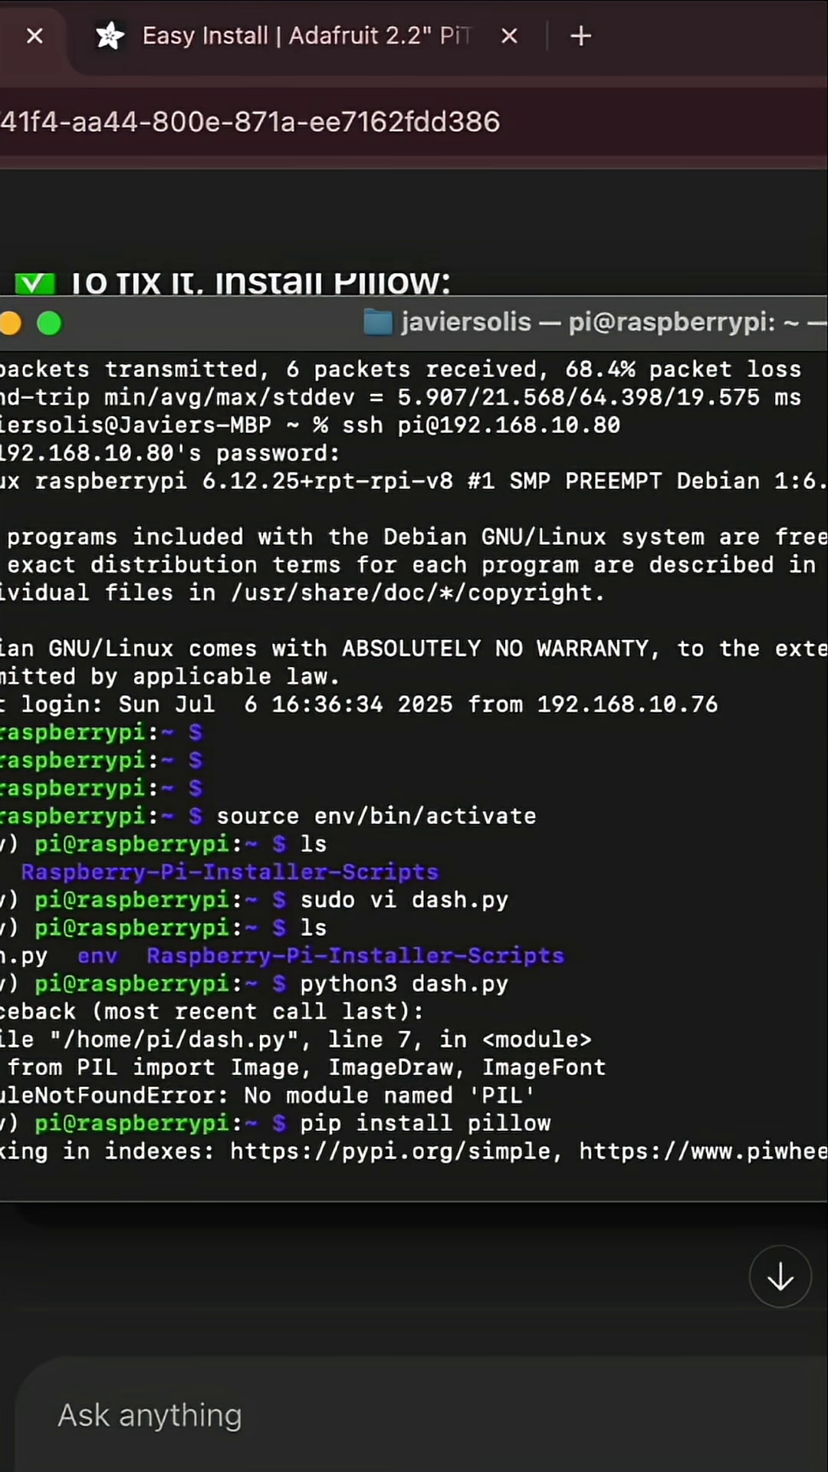